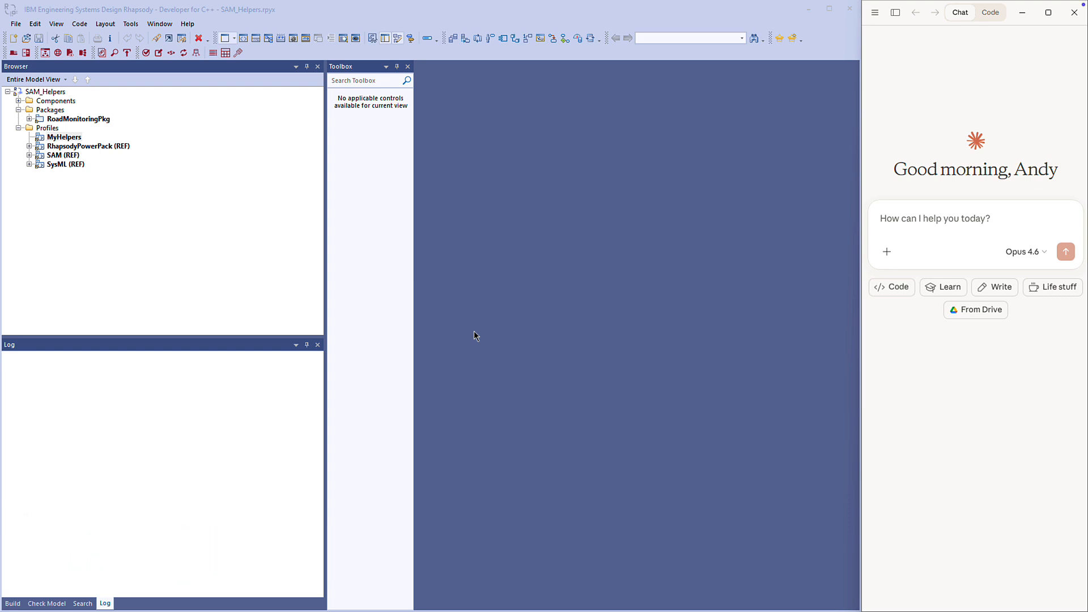
Add a new SAM Helper to the MyHelpers profile.
right_click(71, 138)
click(109, 165)
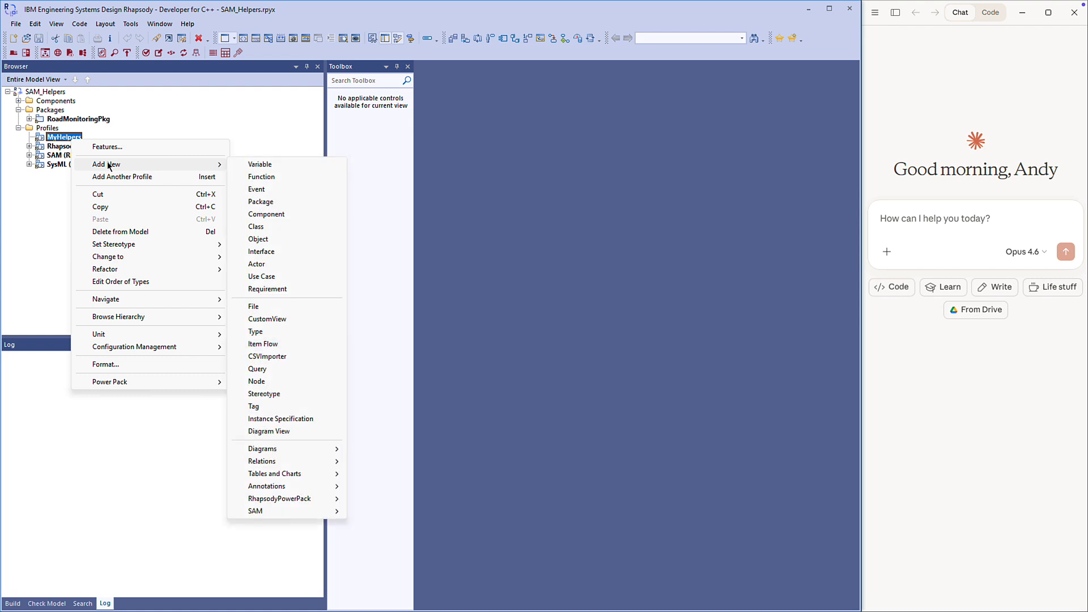
click(296, 513)
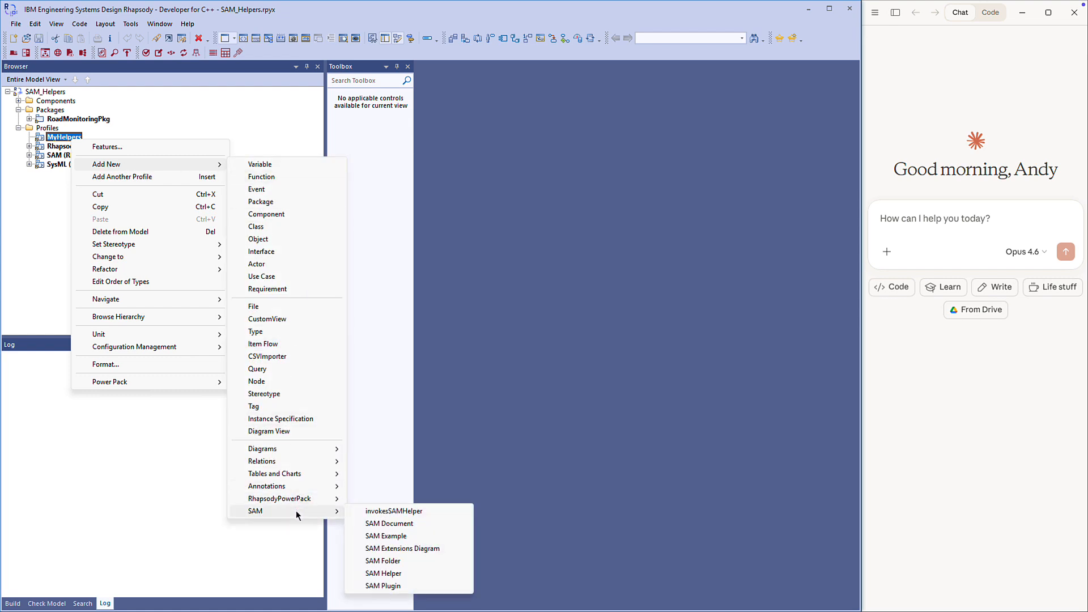
click(398, 578)
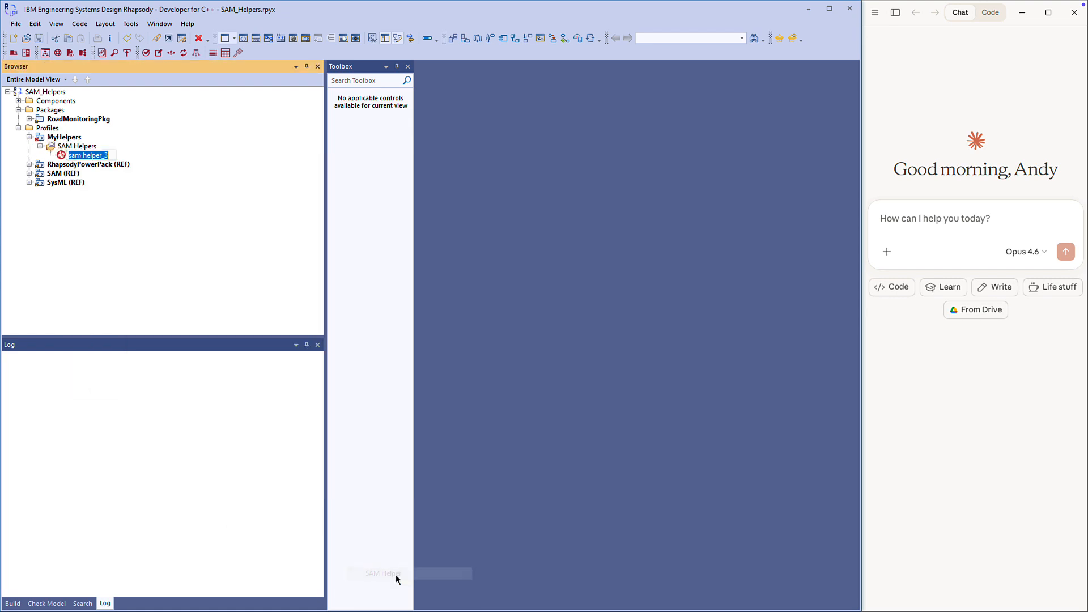
Set the new helper's helperType tag to HEP_MENU and its helperName to "Power Pack\Navigation Tools\Generate Diagram Browser".
right_click(85, 156)
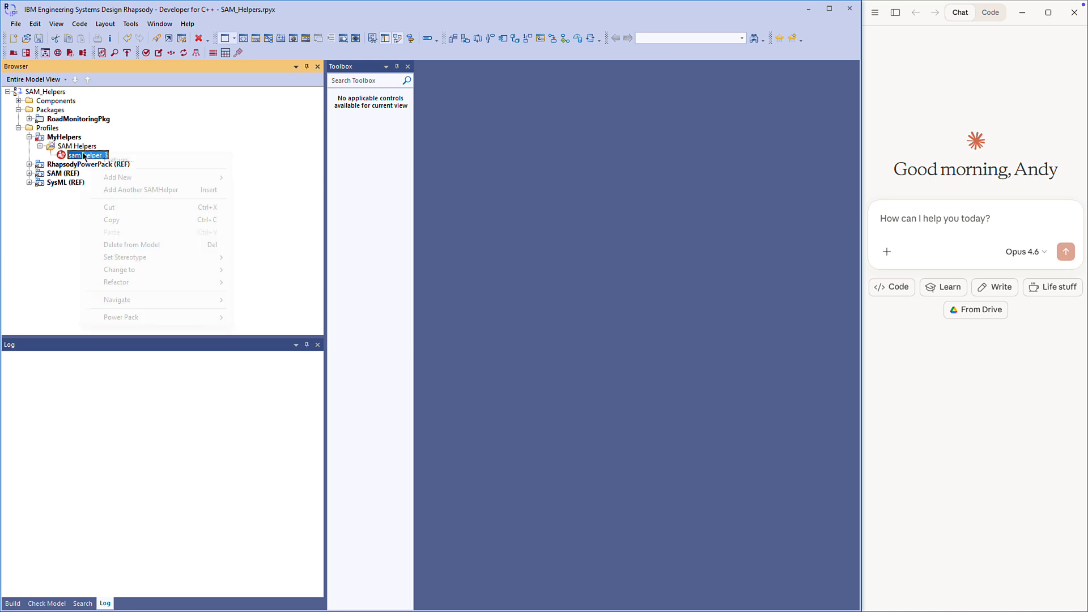
click(98, 161)
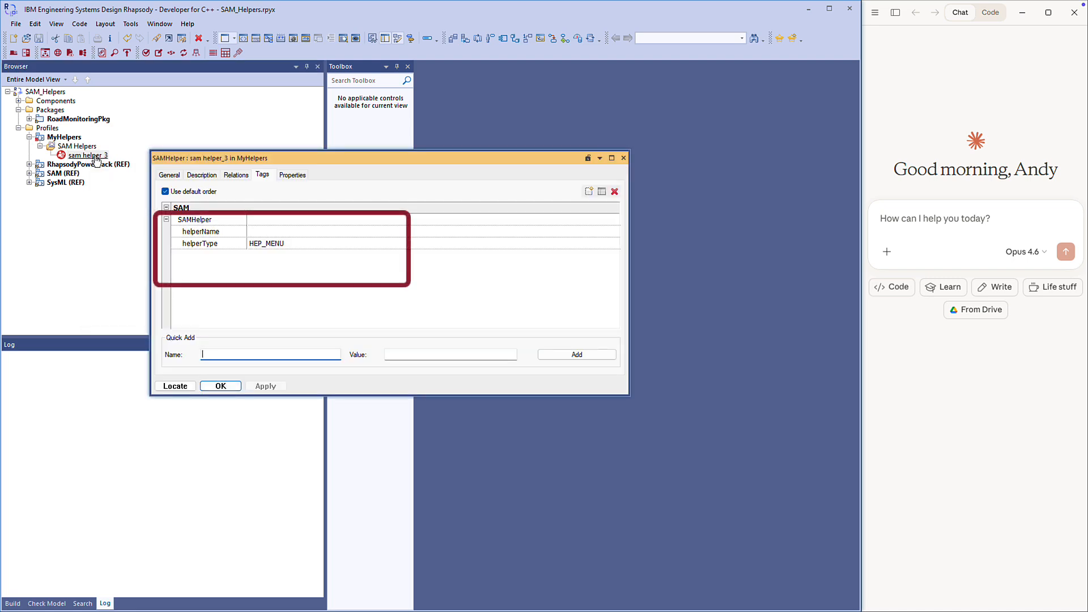
click(301, 243)
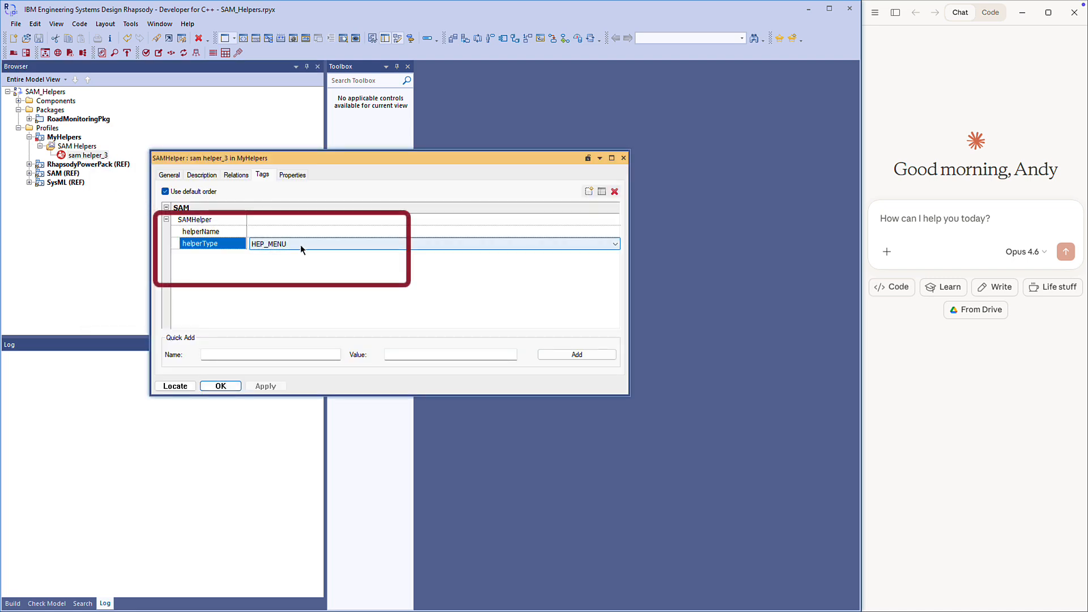
click(300, 243)
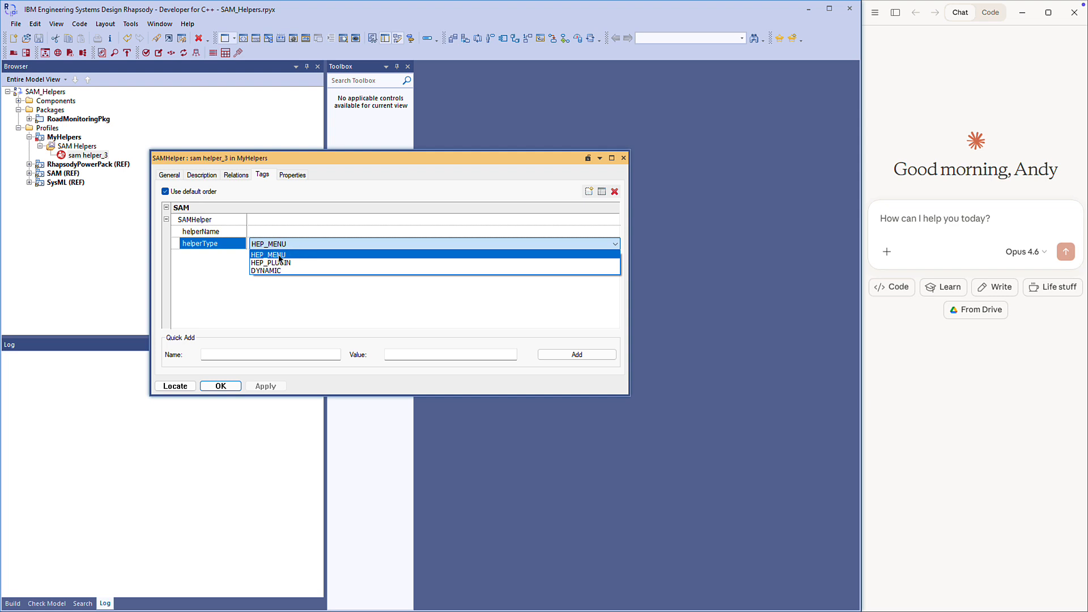
click(281, 255)
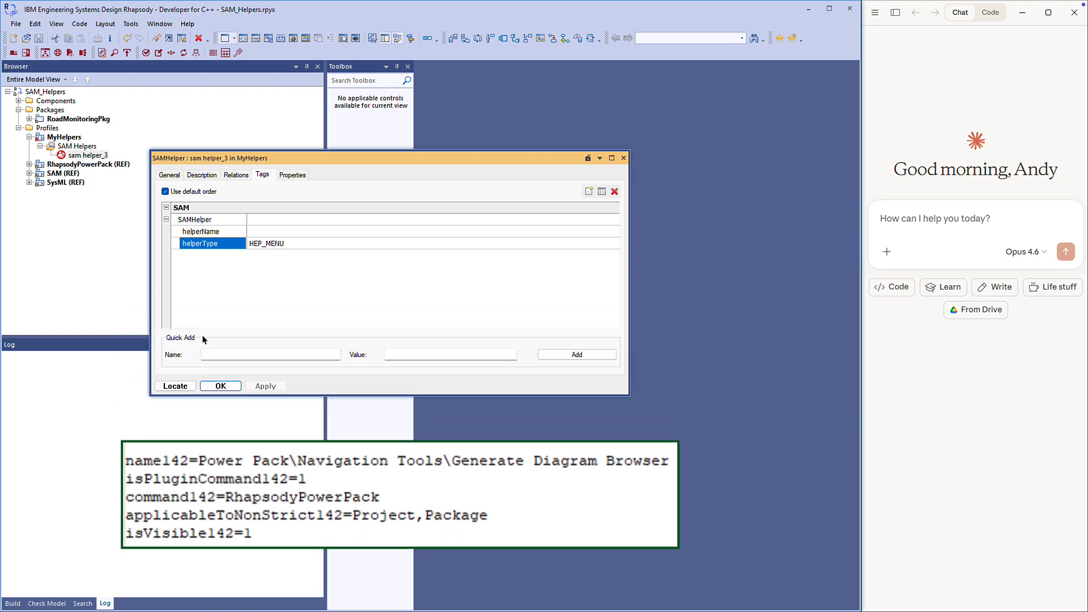
click(280, 233)
text(Power Pack\Navigation Tools\Generate Diagram Browser)
click(344, 255)
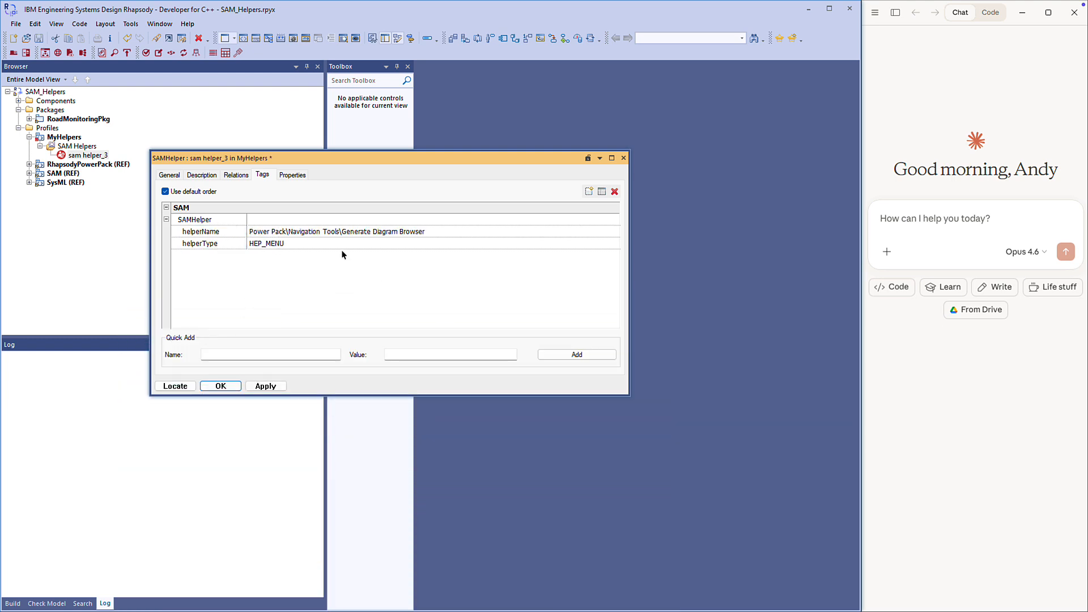
Give the helper the description "Opens a custom browser to provide easy navigation to diagrams" and apply it.
click(202, 175)
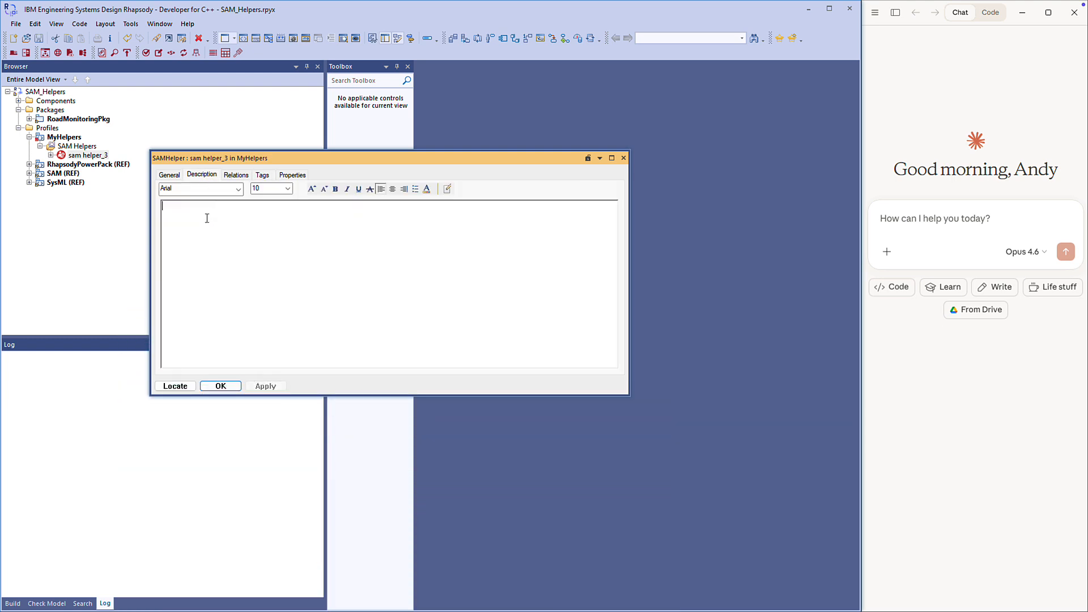
text(Opens a custom browser to provide easy navigation to diagrams)
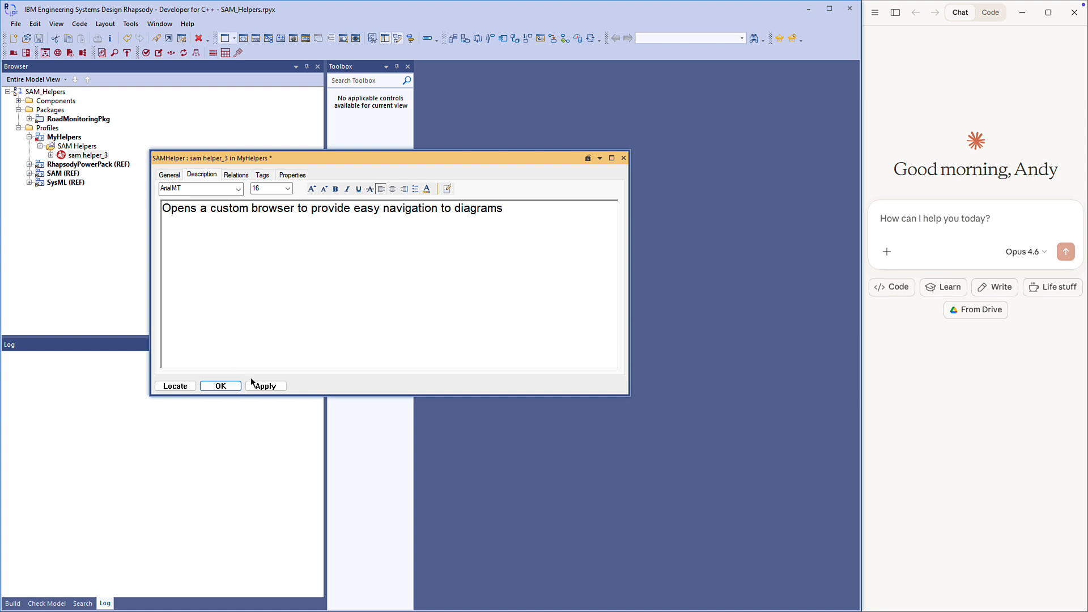
click(254, 385)
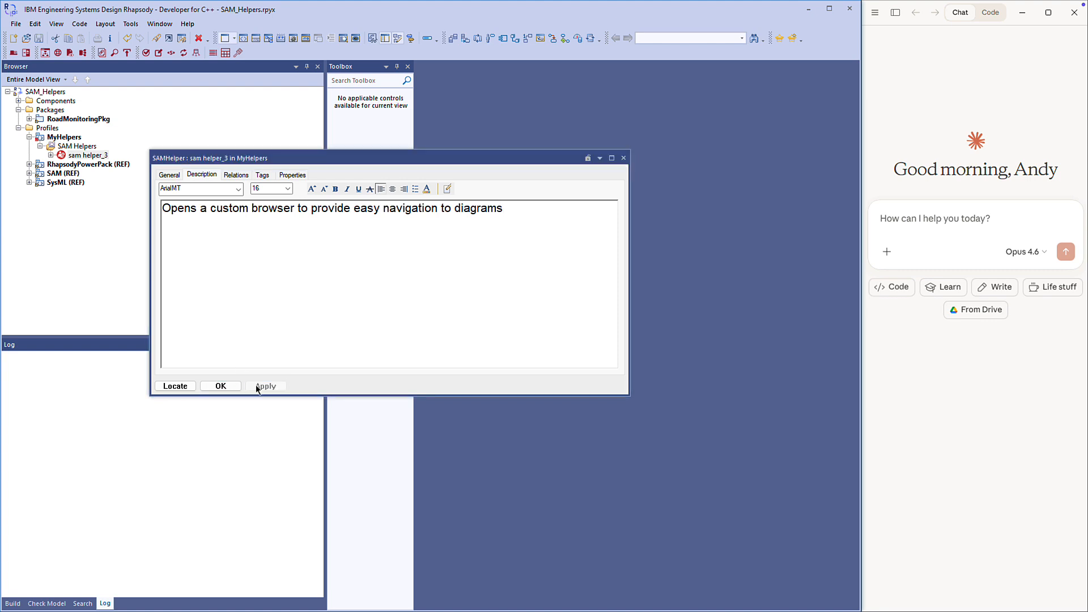
Rename the helper to "Open Diagram Browser" and close its features.
click(174, 176)
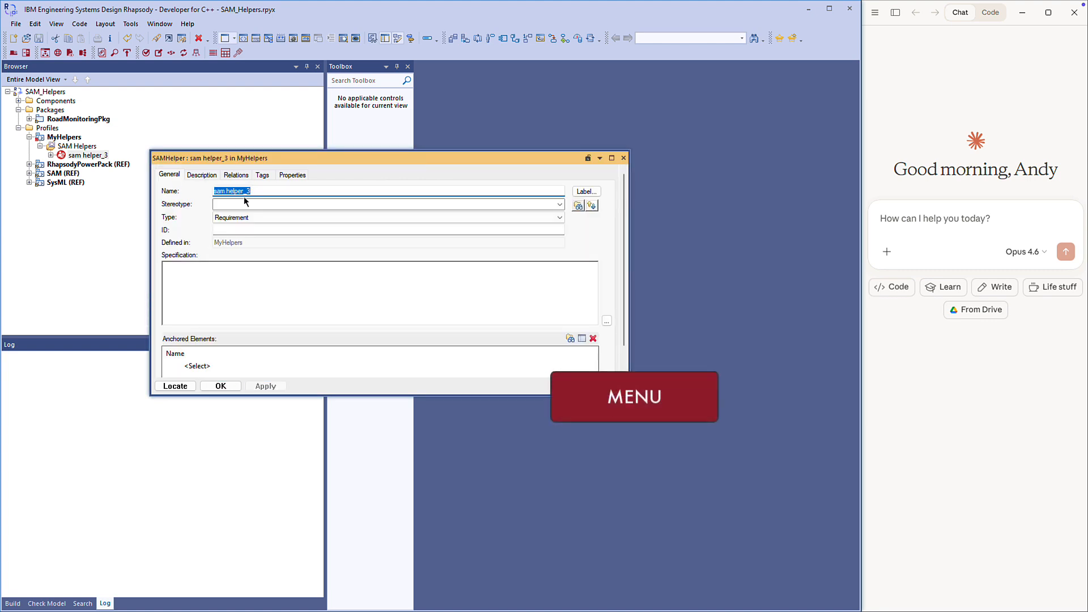
drag(254, 191, 177, 190)
text(Open Diagram Browser)
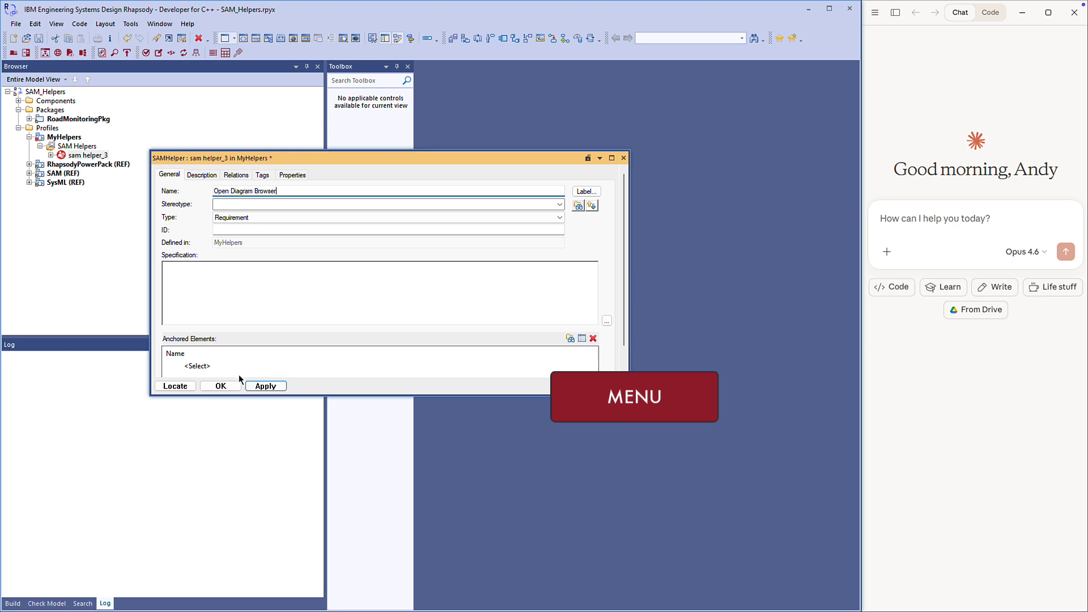
click(220, 386)
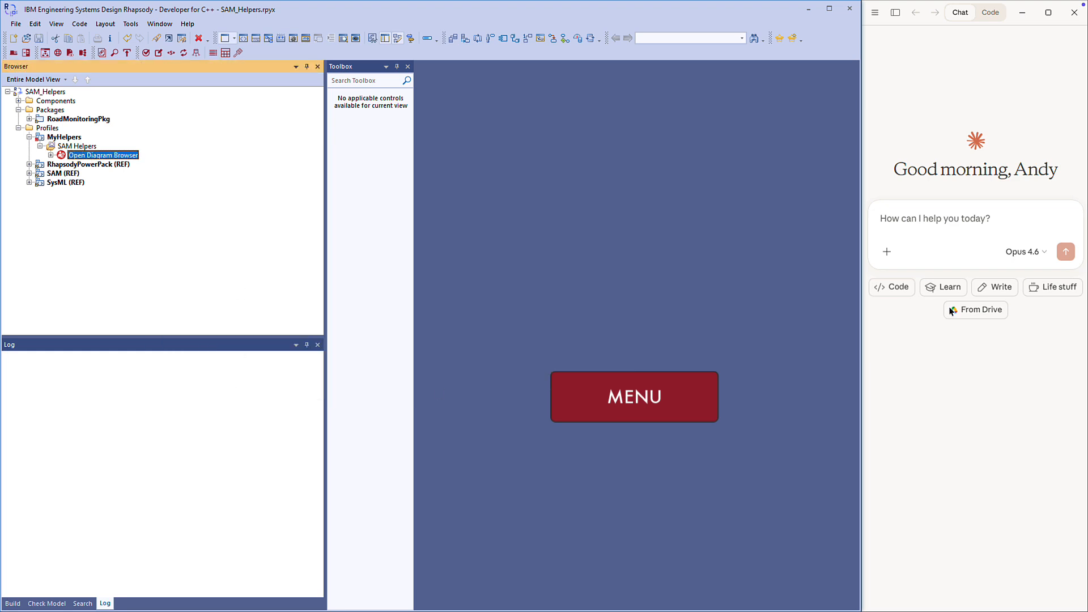
Switch to Claude and ask "What helpers are available in rhapsody ?".
click(913, 220)
text(What helpers are available in rhapsody ?)
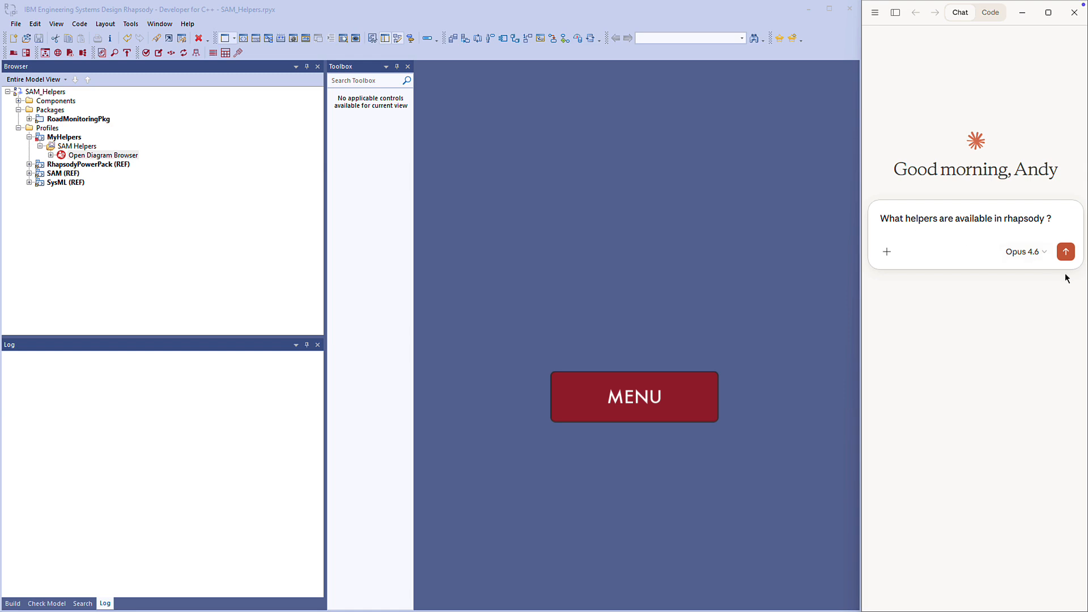
click(1066, 251)
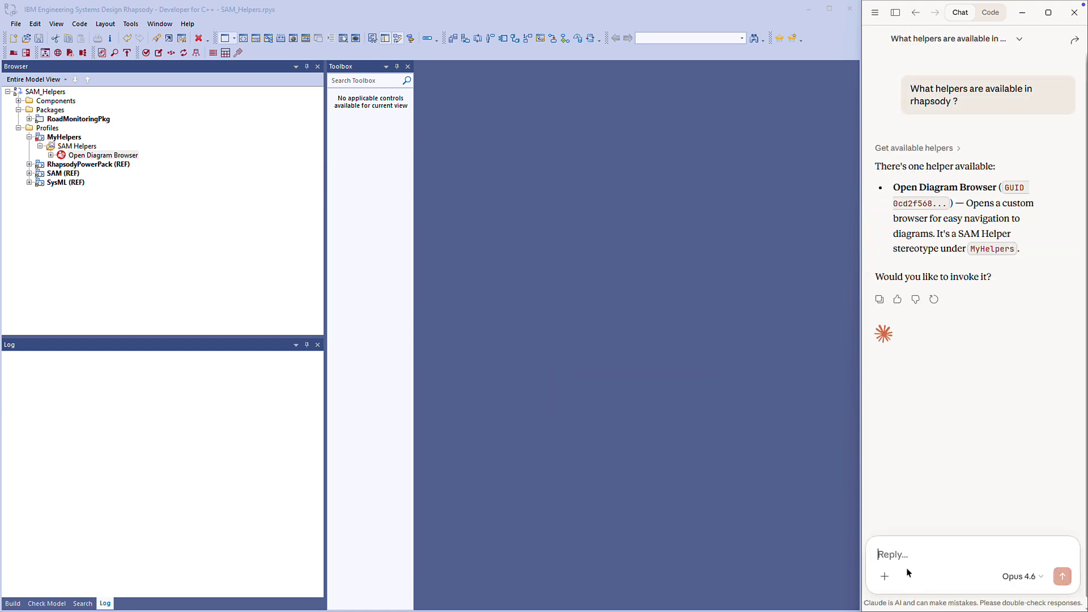
Send Claude the request "Lets browse diagrams", and close the Diagram Browser in Rhapsody.
click(903, 552)
text(Lets browse diagrams)
key(Return)
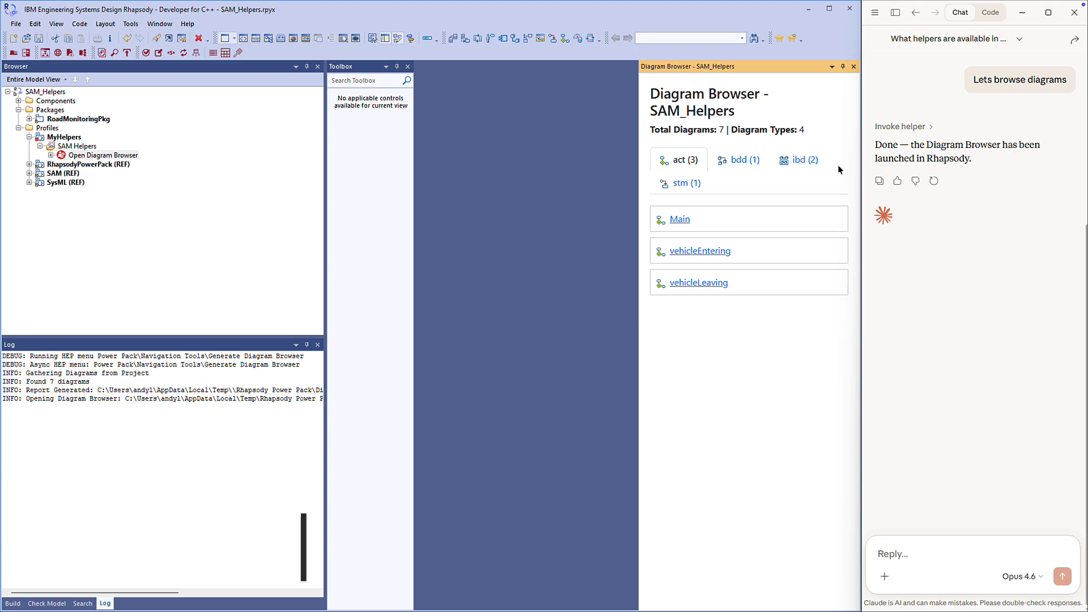
click(854, 67)
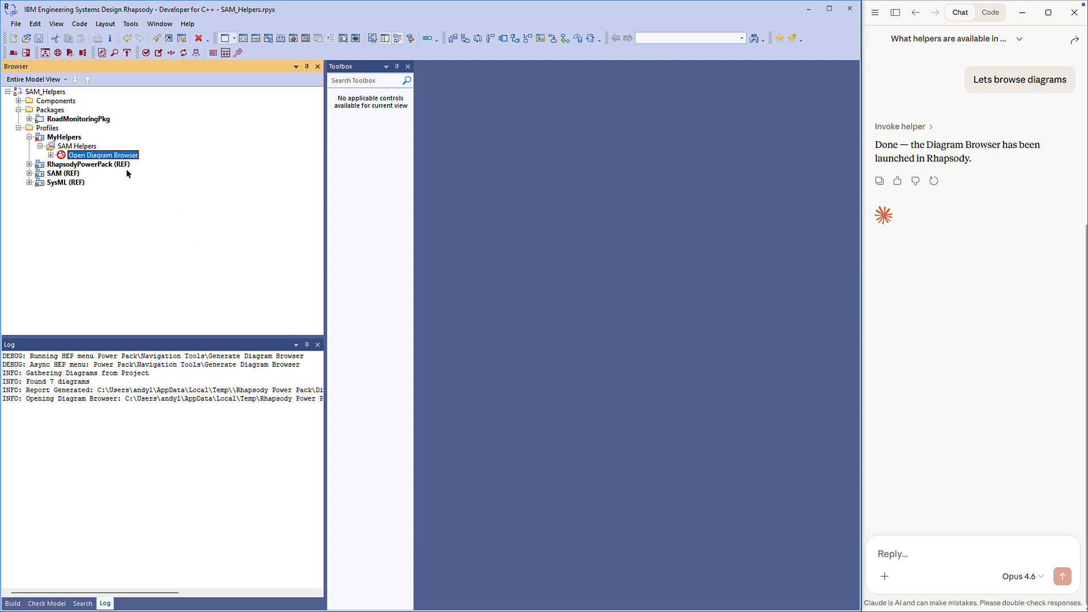
Add another SAM Helper to the MyHelpers profile and name it "Model Checker".
click(83, 147)
right_click(93, 151)
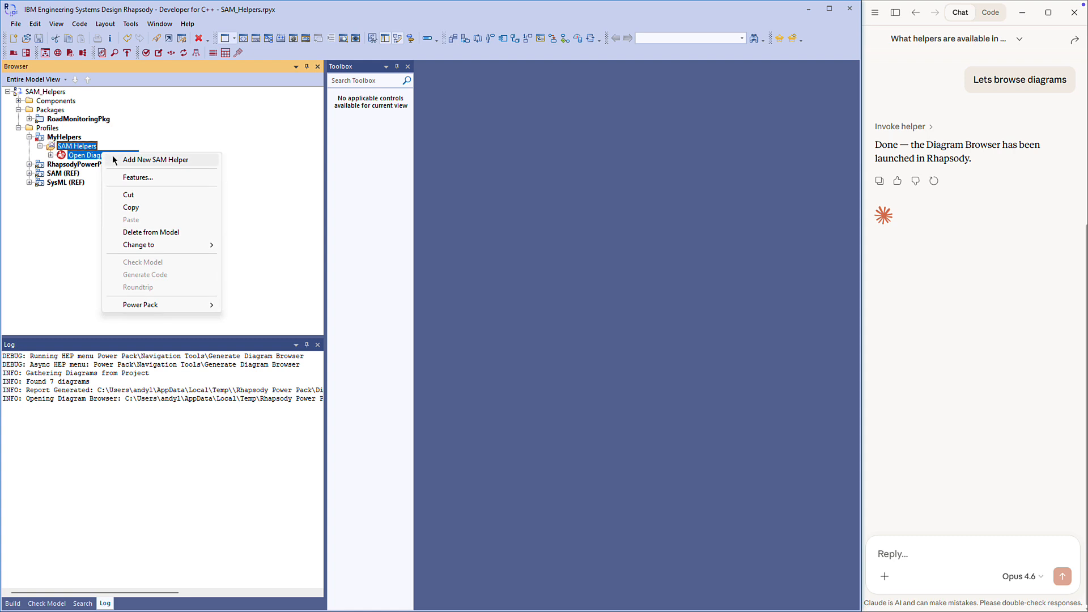
click(114, 160)
text(Model Checker)
key(Return)
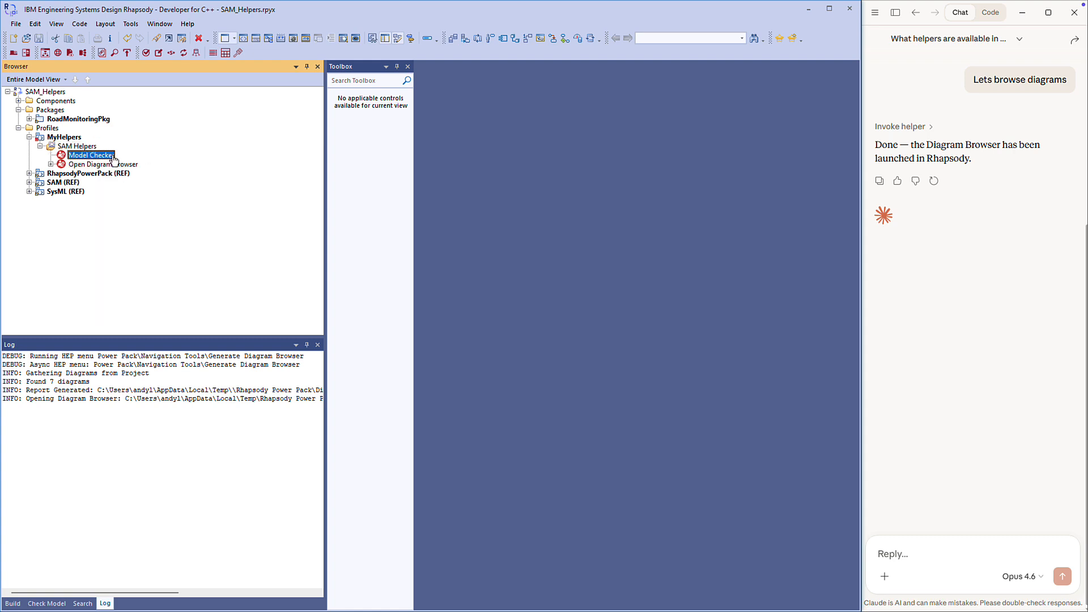
Set the Model Checker helper's helperType tag to HEP_PLUGIN and paste the plugin's name as its helperName.
right_click(82, 158)
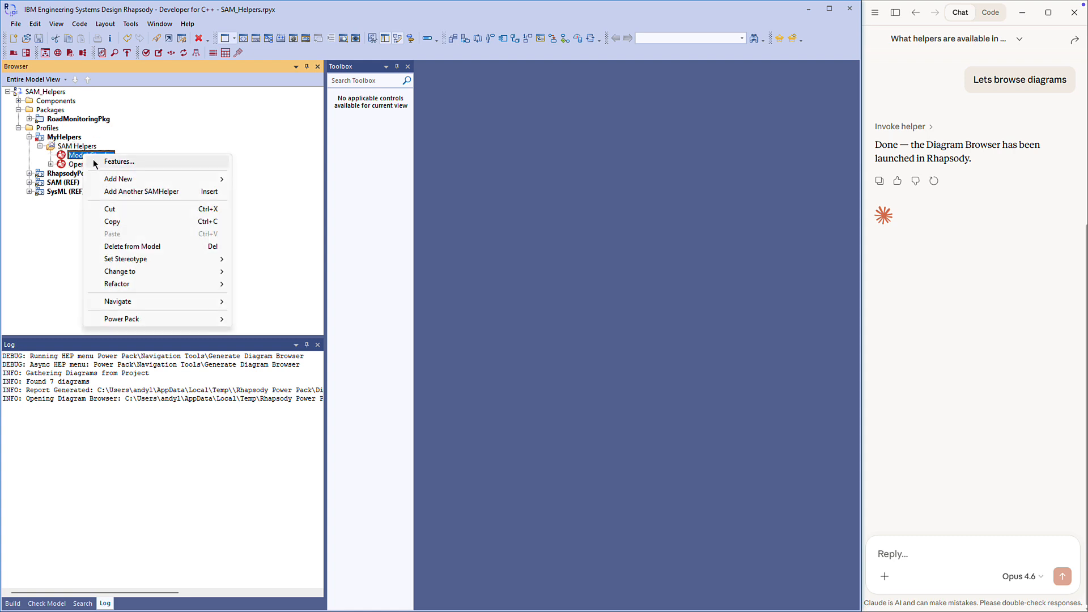
click(104, 167)
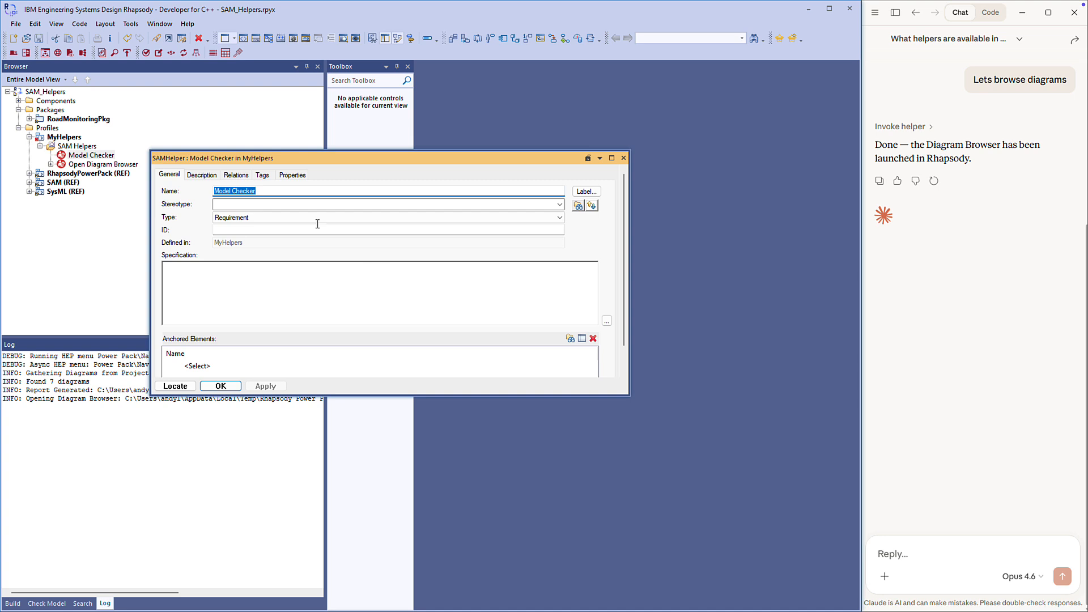
click(265, 176)
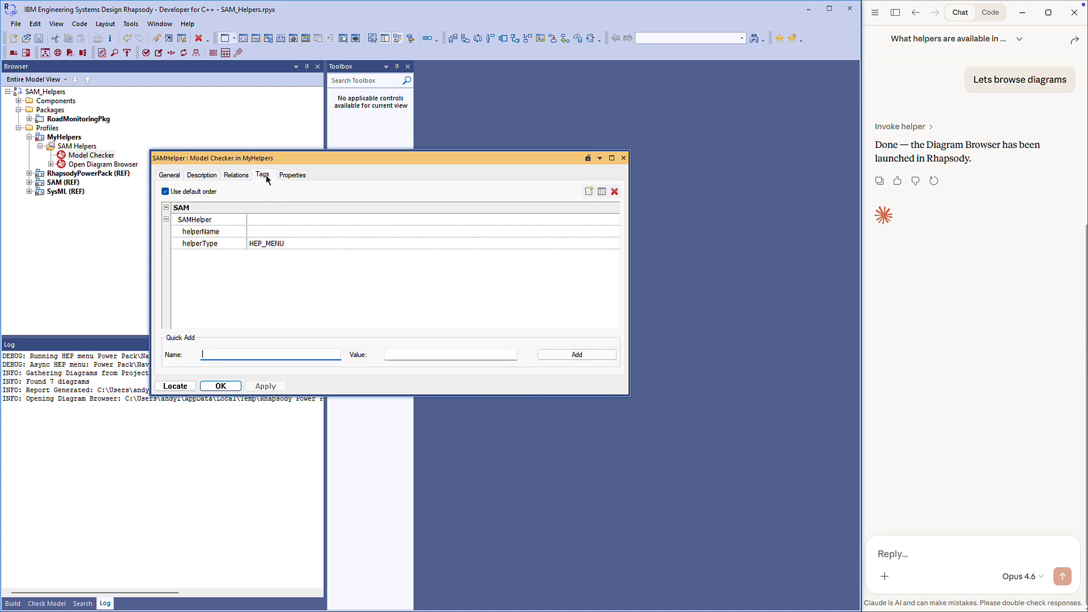
click(297, 243)
click(297, 244)
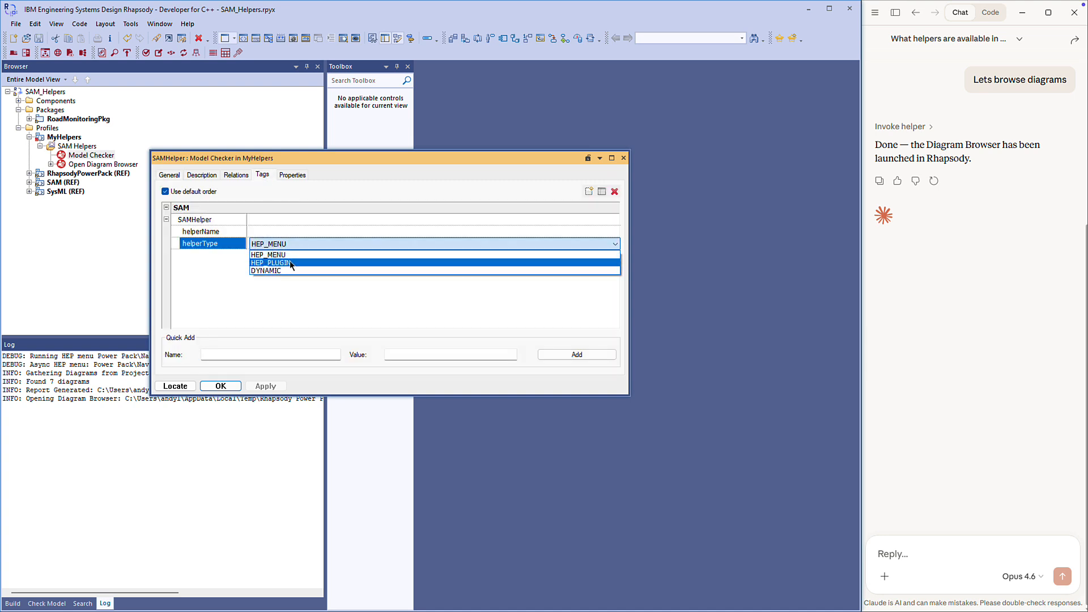
click(291, 264)
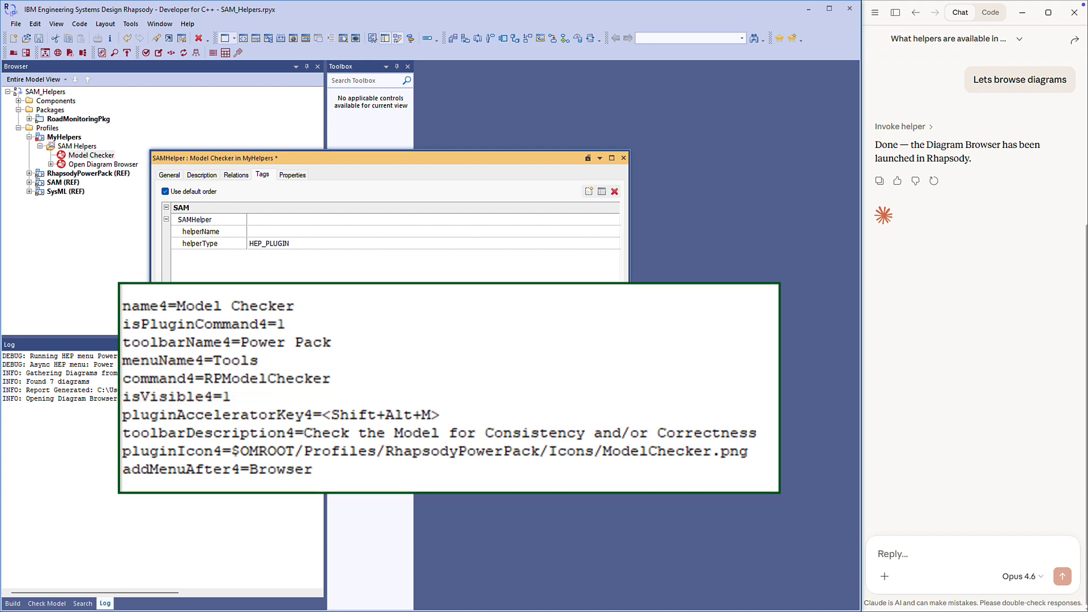
click(258, 232)
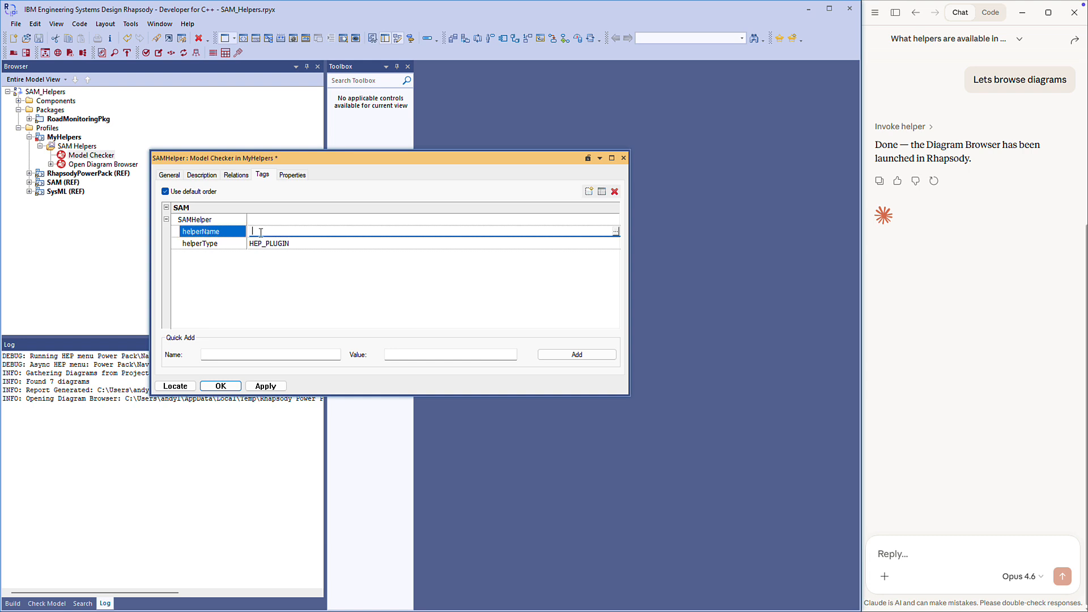
text(RPModelChecker)
key(Return)
Paste a description explaining that the helper runs the Power Pack Model Checker with autoRun=true and runOnGUID arguments, and save it.
click(204, 176)
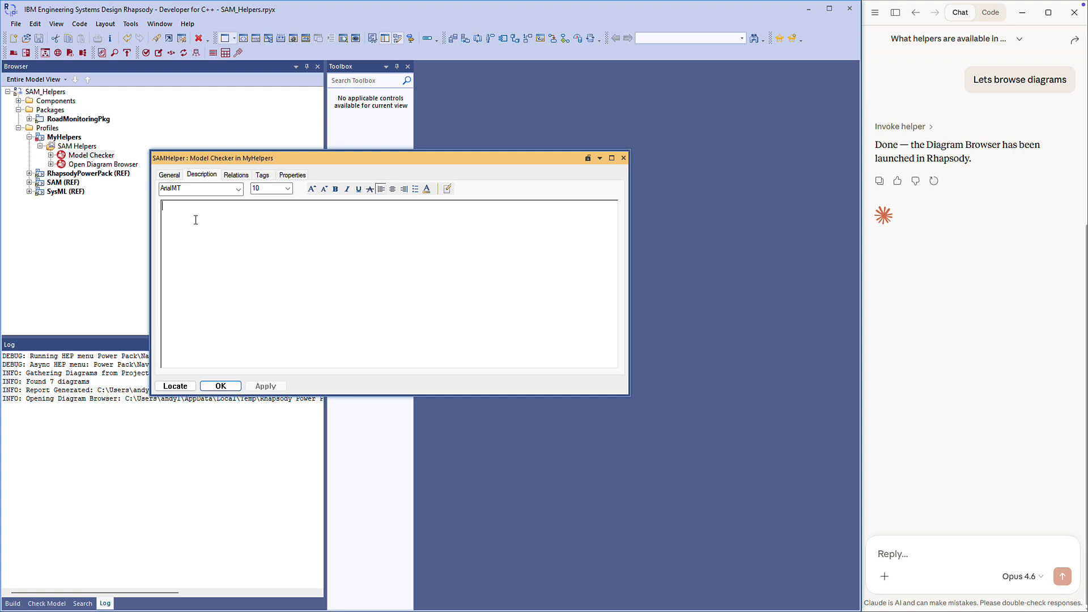
text(Runs the Power Pack Model Checker. Arguments should be created as a comma-separated string: To have Model Checker automatically run, add the argument autoRun=true To have Model Checker run on a specific package, add the argument runOnGUID=[guidOfModelElement] If no runOnGUID argument is provided, then the checks will run on the entire model.)
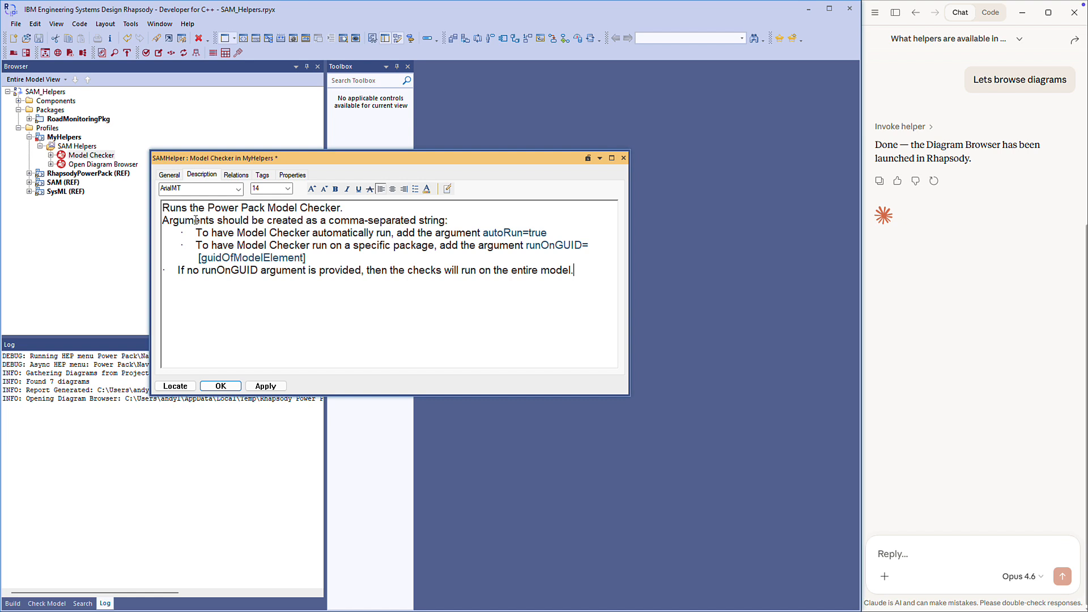
click(265, 385)
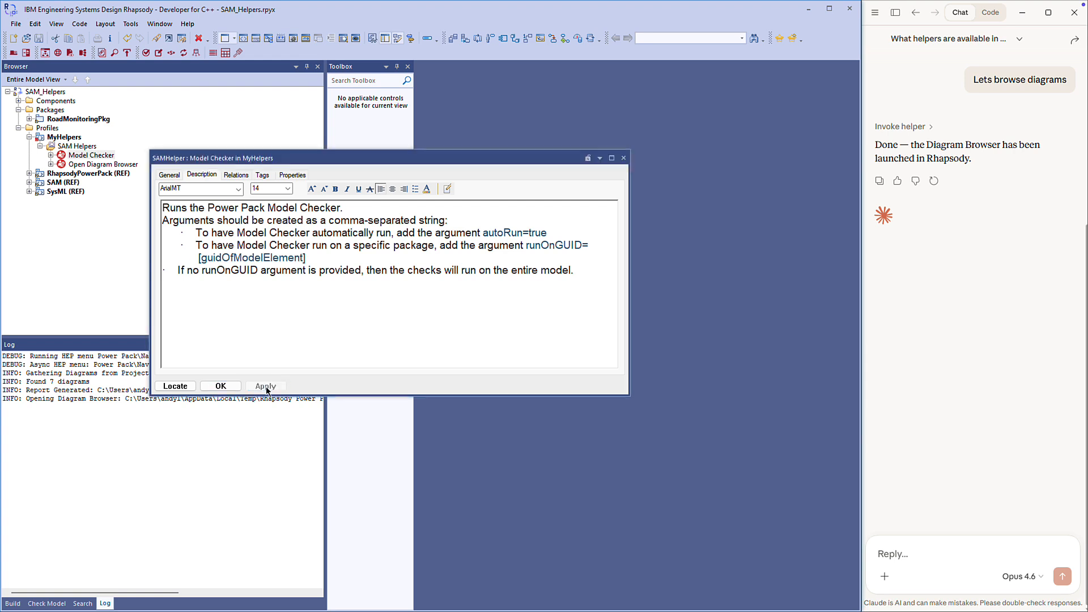
click(221, 386)
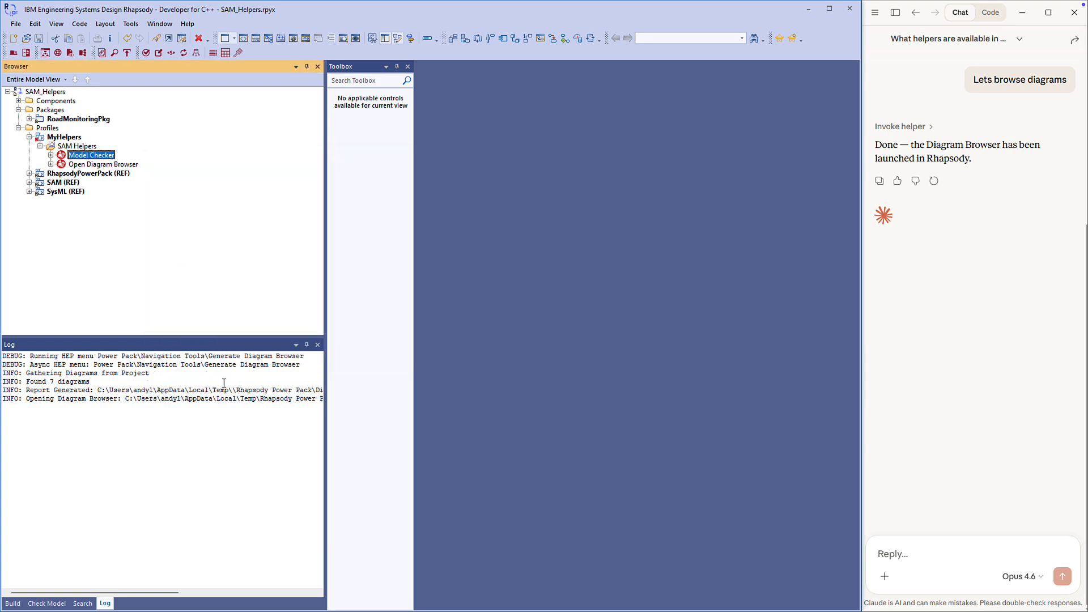
With RoadMonitoringPkg selected, ask Claude to "run the model checker on the currently selected package", and close the Model Checker window.
click(91, 120)
click(916, 556)
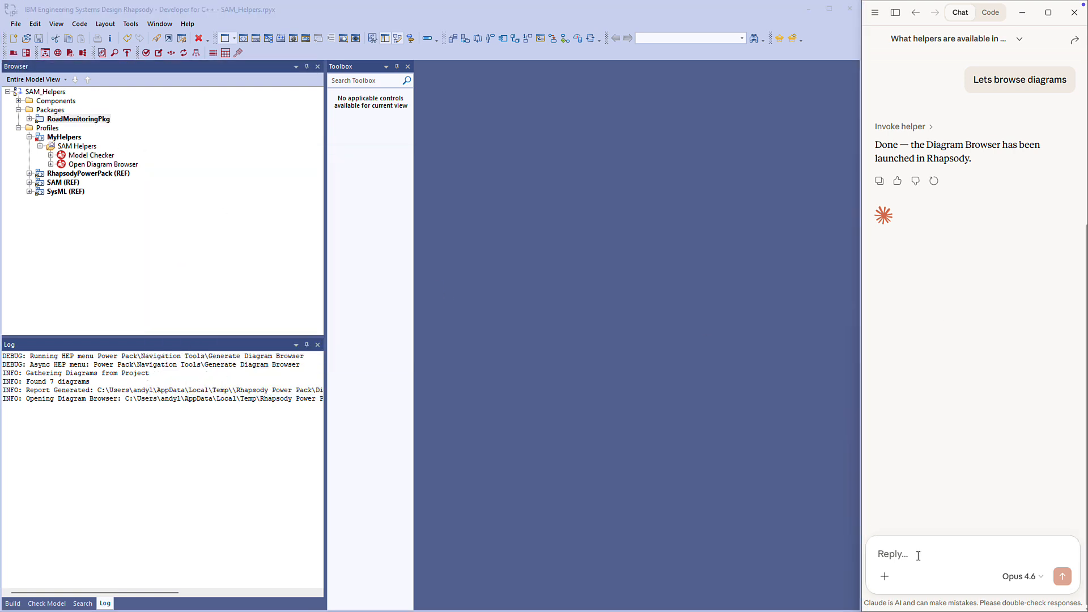
text(run the model checker on the currently selected package)
key(Return)
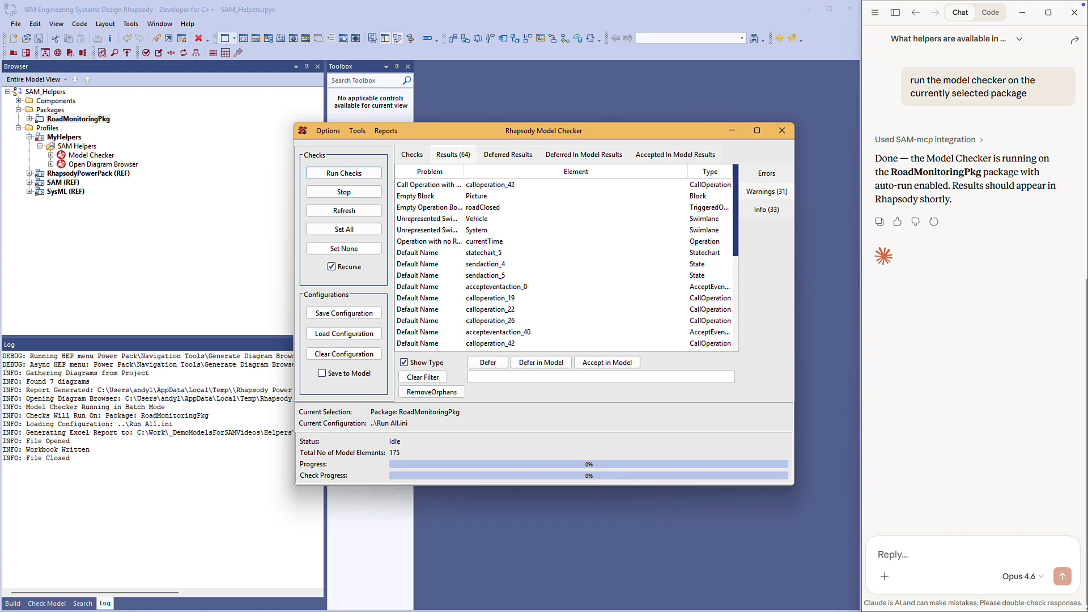
click(782, 131)
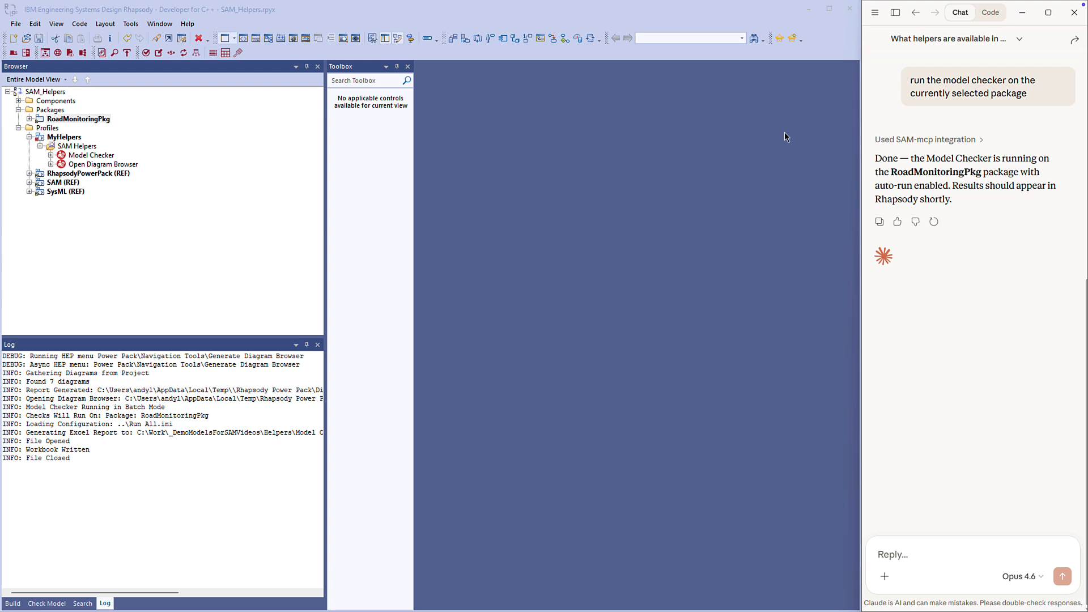
Add the SAMExtension profile from the SAM profile's Samples folder to the model.
click(15, 25)
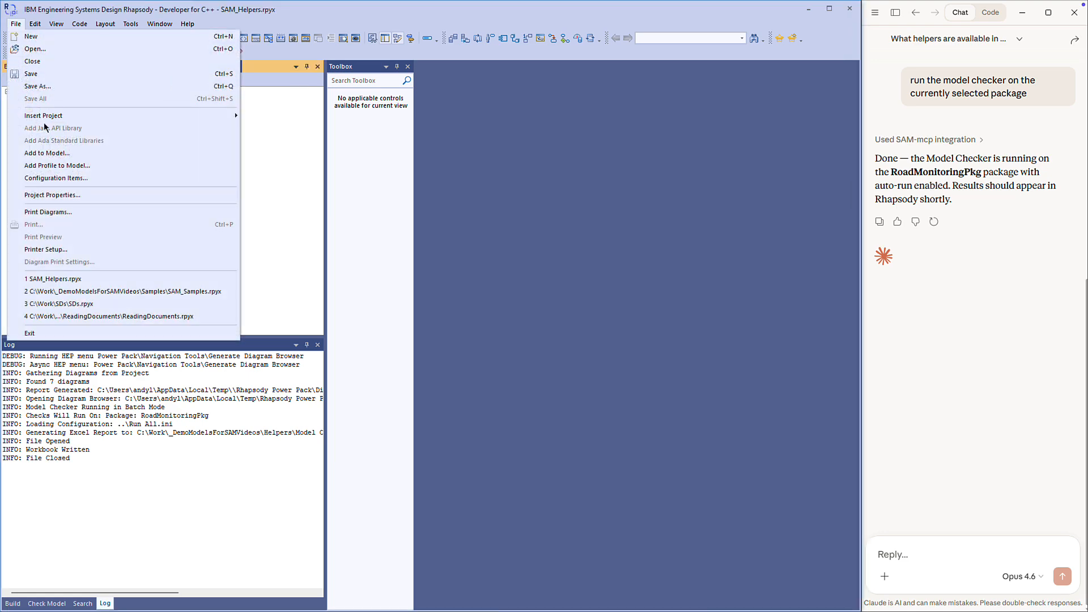
click(56, 166)
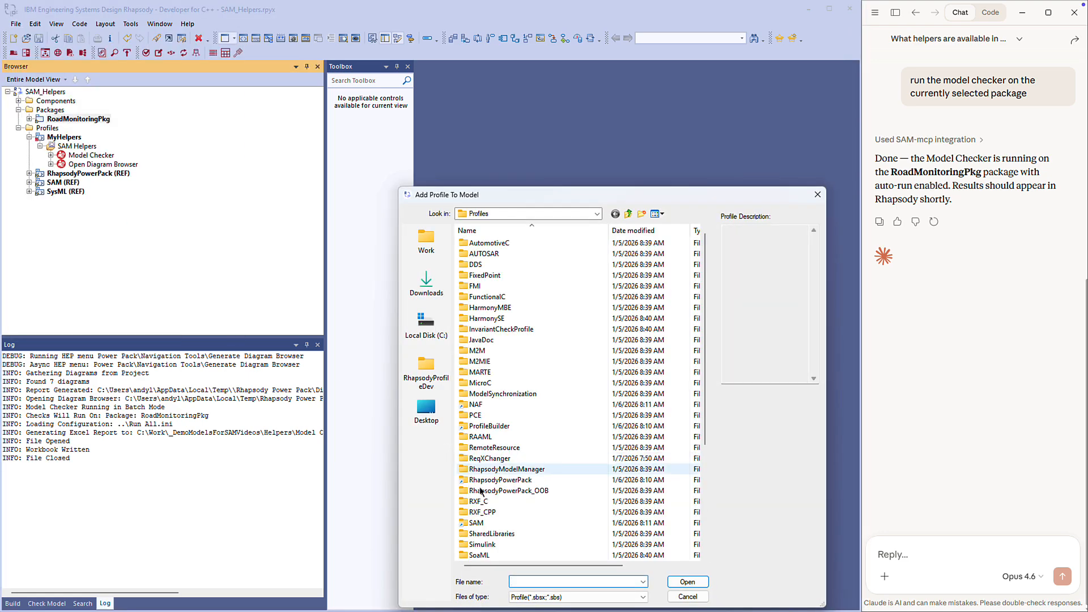
double_click(485, 522)
double_click(481, 383)
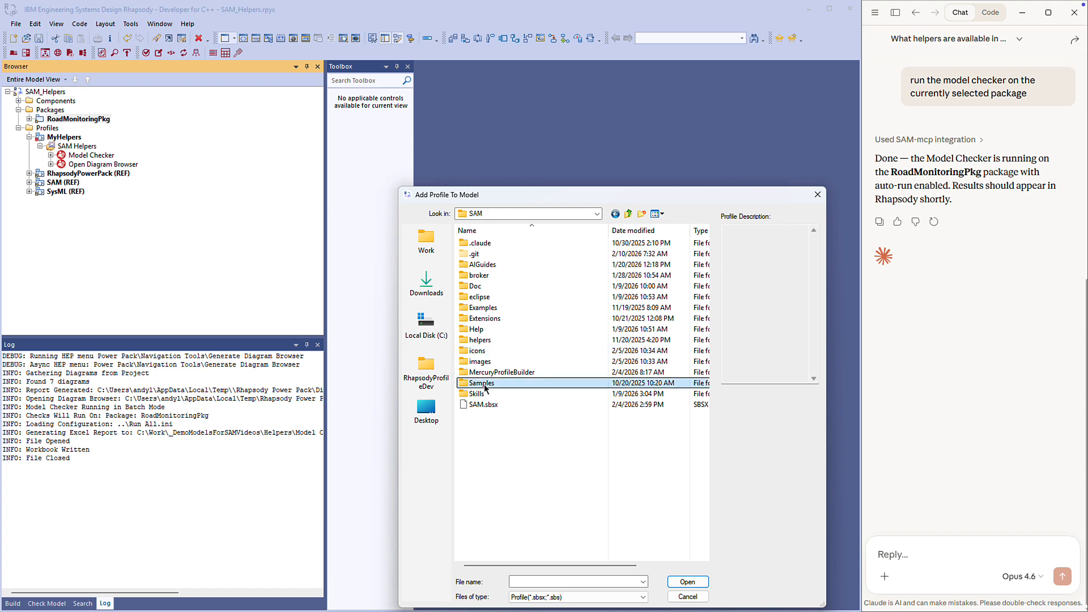
double_click(487, 242)
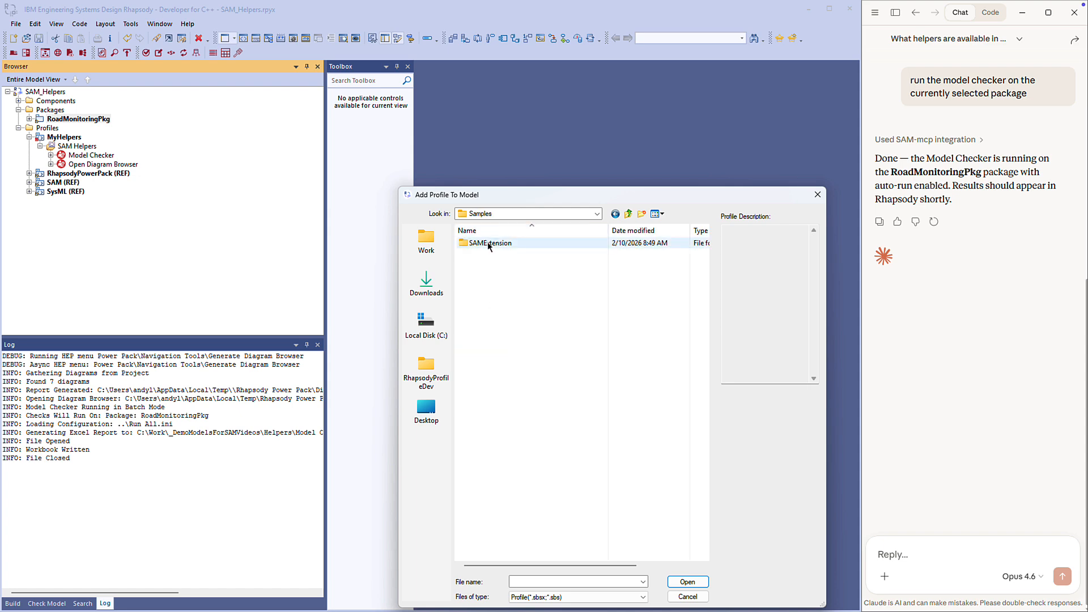
double_click(496, 286)
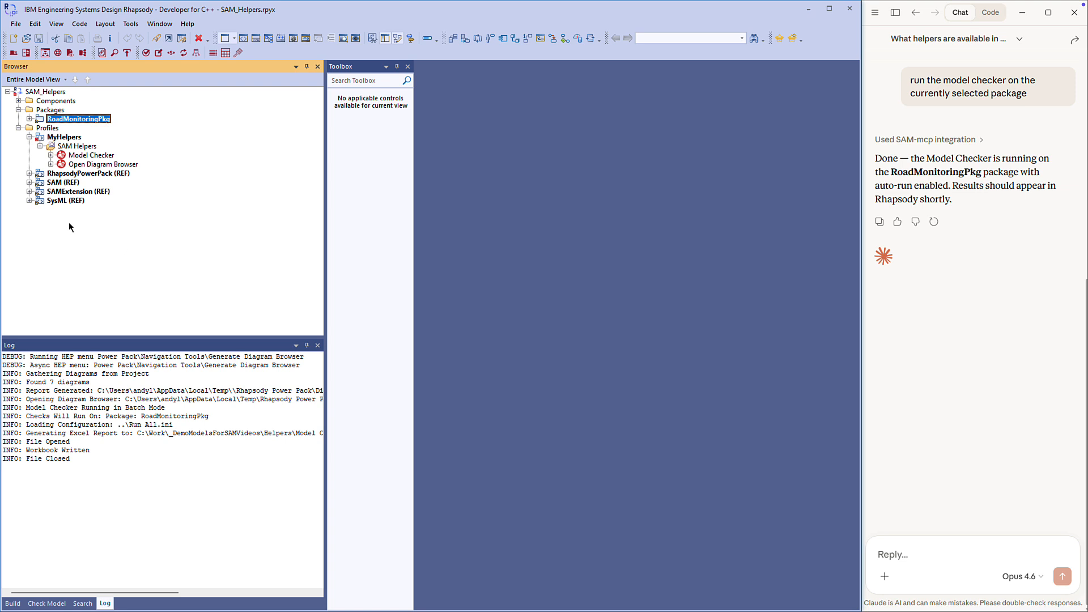
Examine the SAMExtension profile's SAM Helpers and the helpers and tags belonging to its SamplePlugin.
click(29, 191)
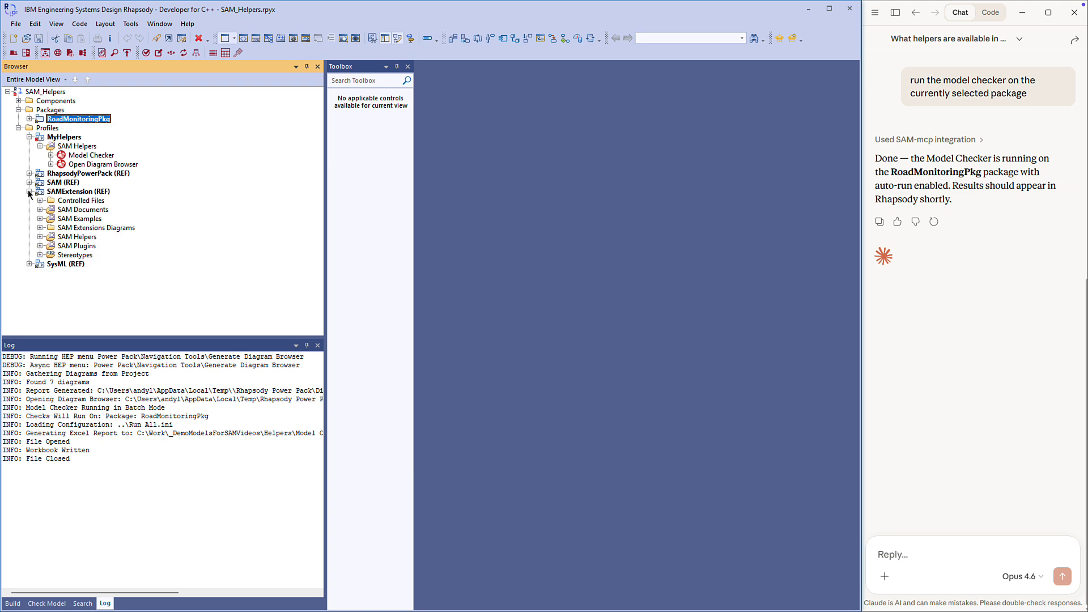
click(39, 237)
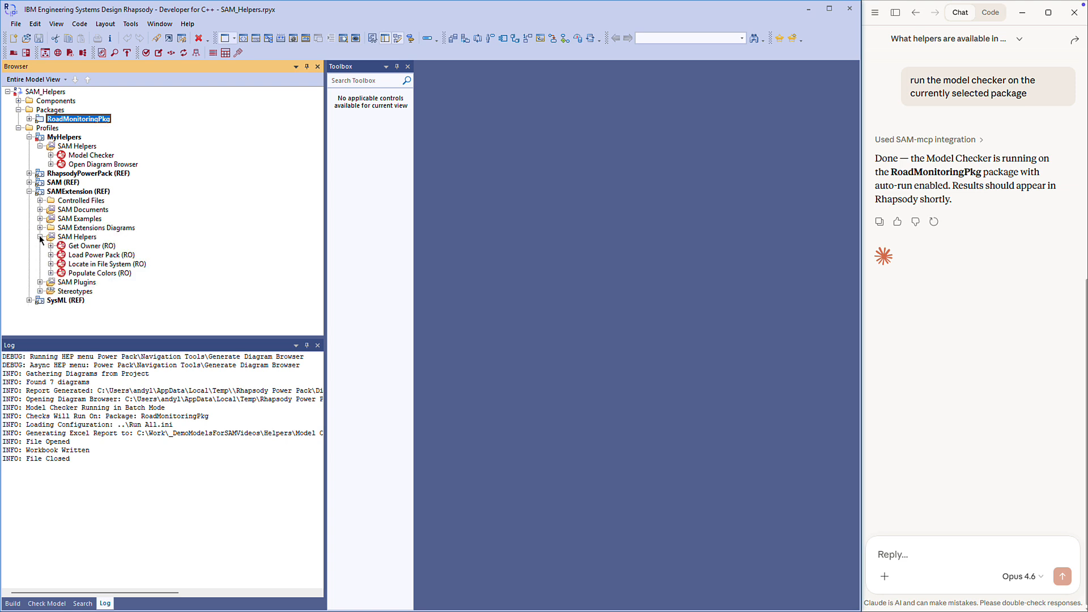
click(39, 282)
click(50, 292)
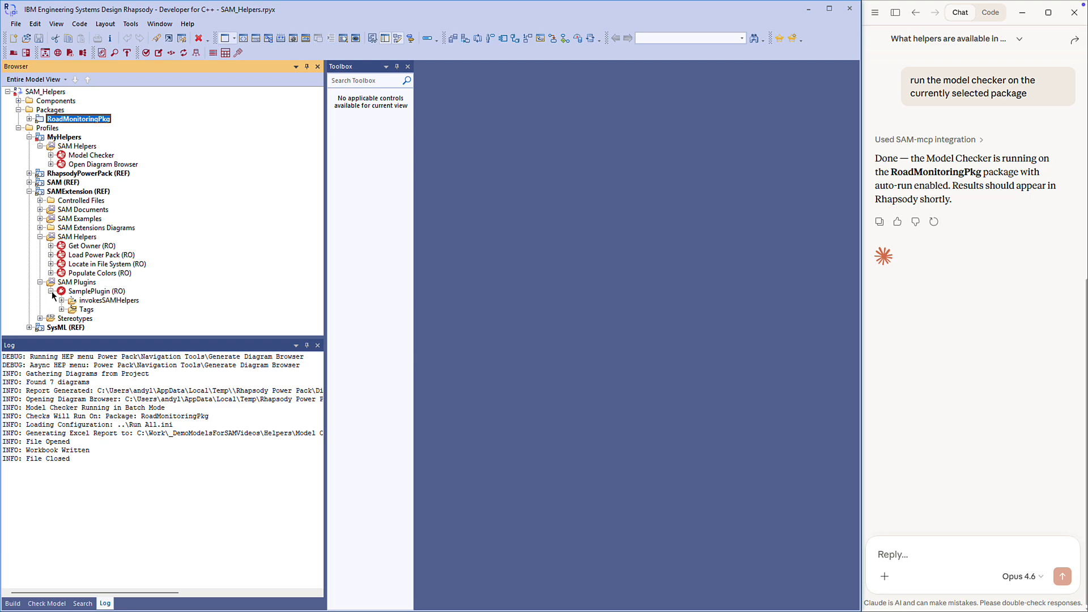
click(61, 300)
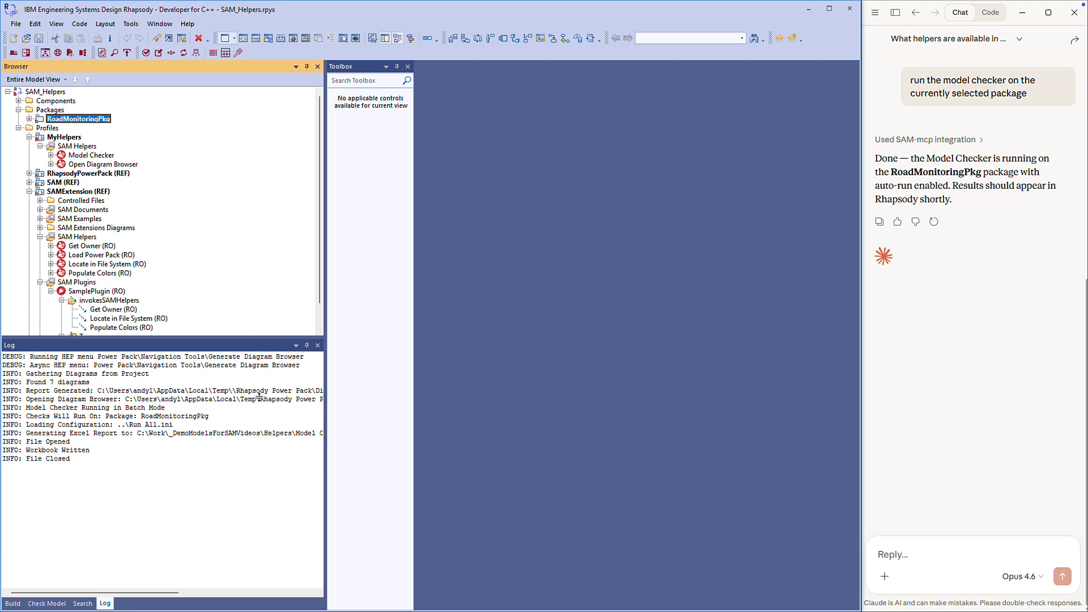
drag(259, 397, 259, 397)
click(61, 336)
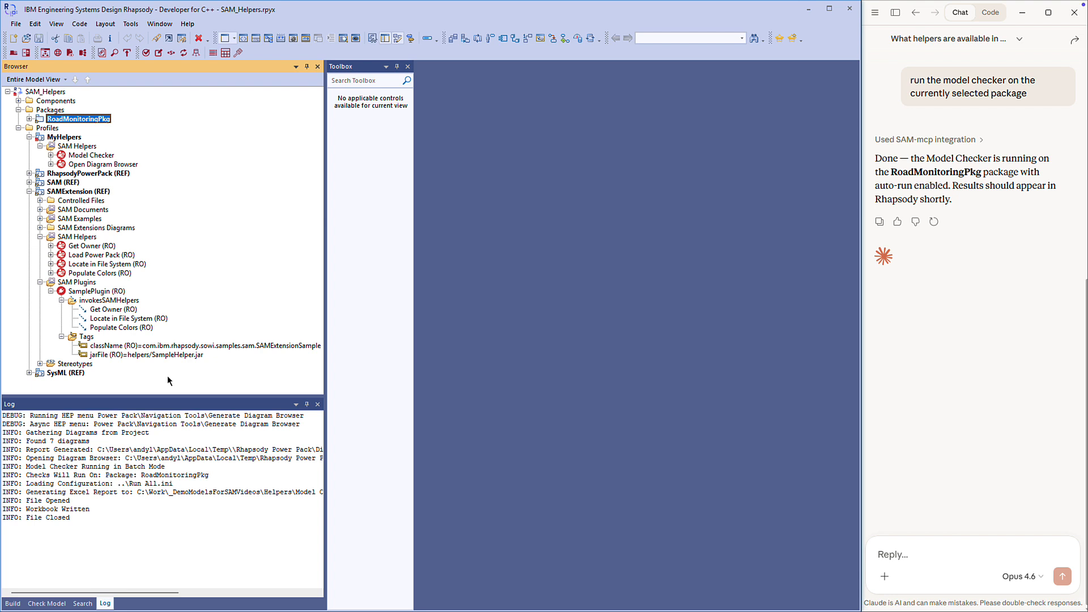
Check the helperName and helperType tags of the Locate in File System helper, and close its features window.
double_click(107, 264)
click(262, 175)
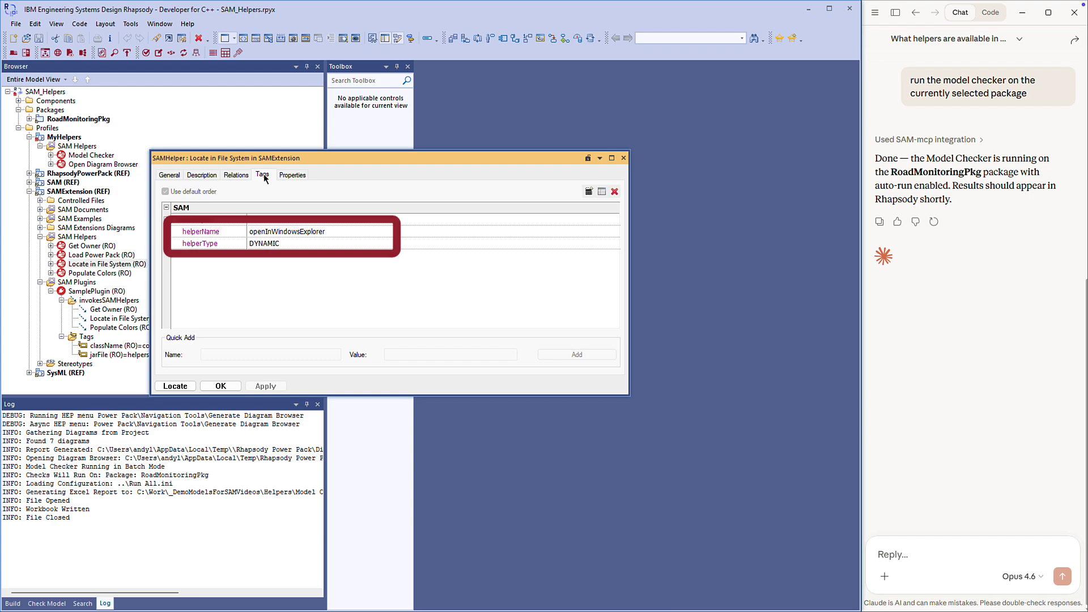
click(220, 385)
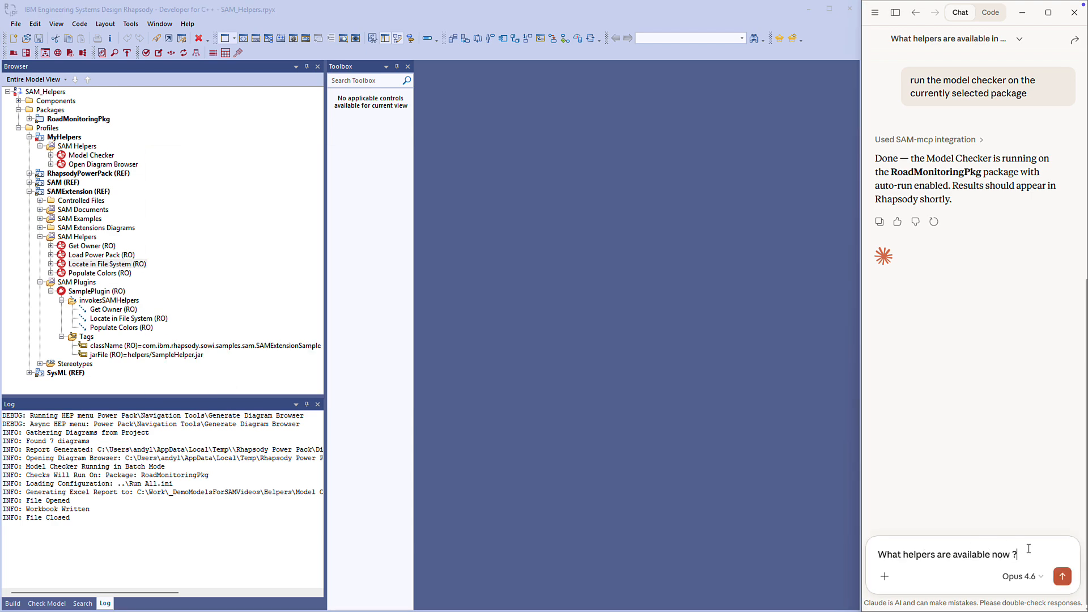
Ask Claude "What helpers are available now ?", and with RoadMonitoringPkg selected, ask it to "Locate the selected package in the File System".
key(Return)
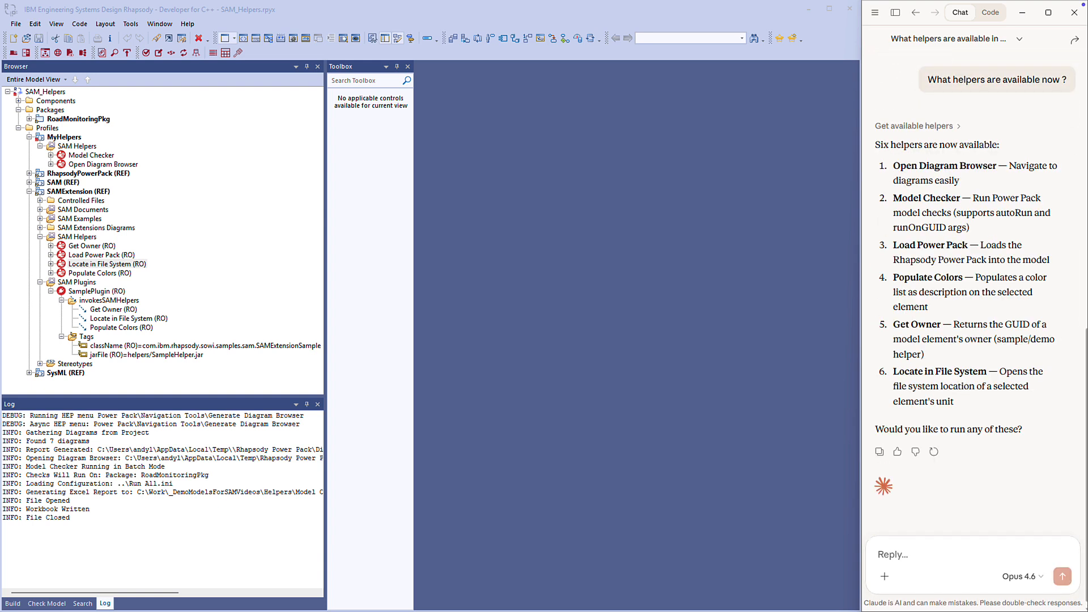
click(161, 117)
click(91, 119)
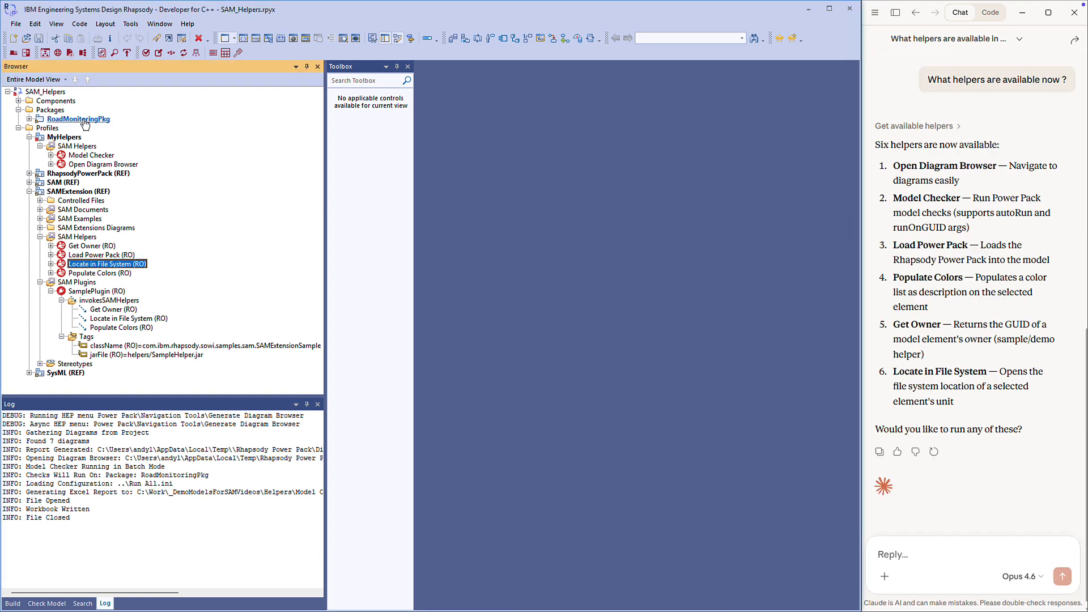
click(932, 561)
text(Locate the selected package in the File System)
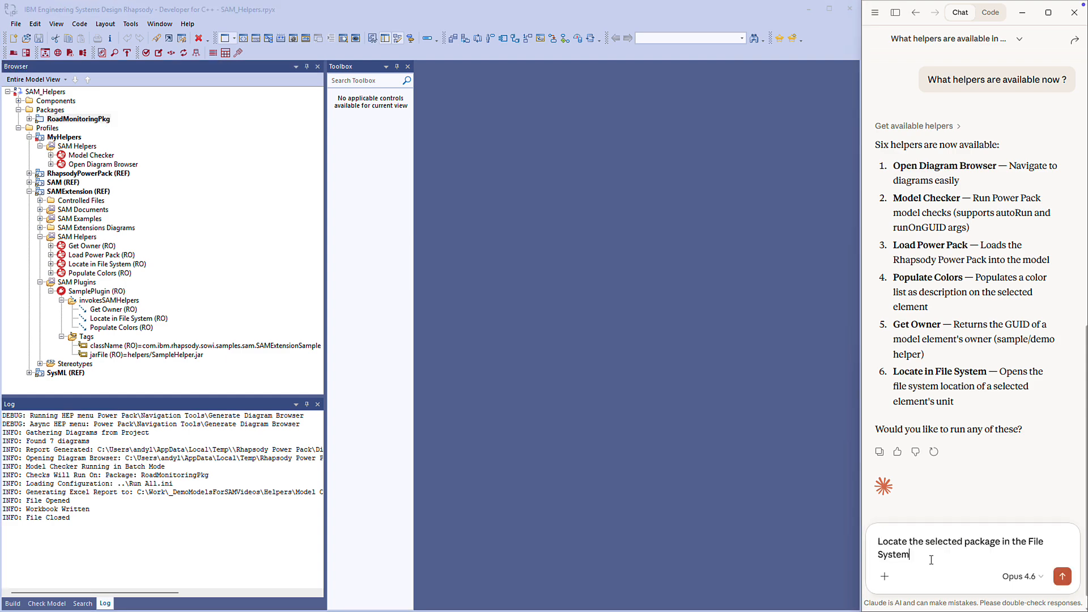
key(Return)
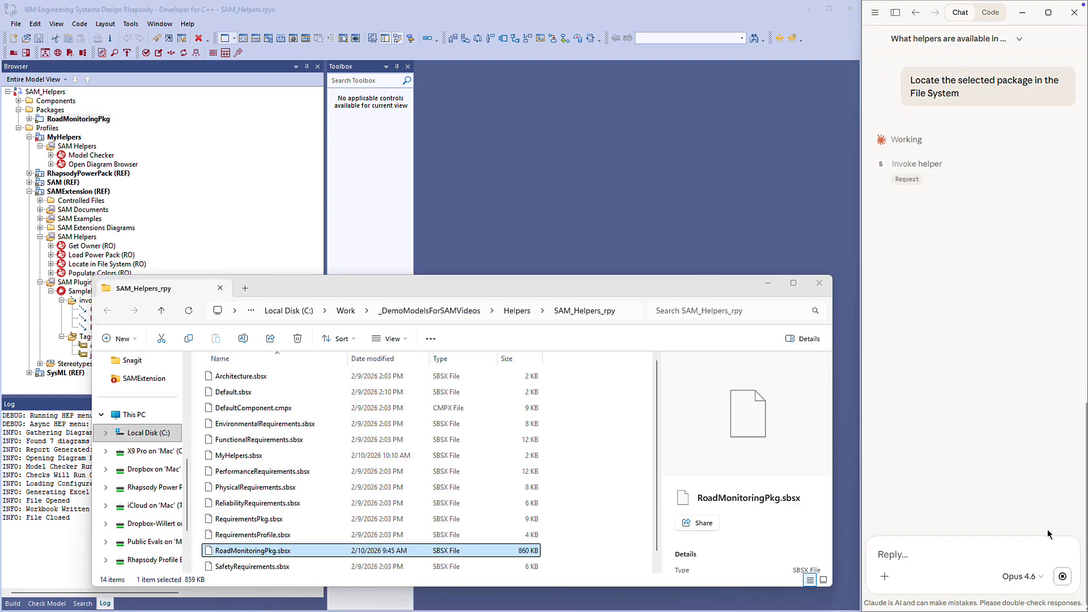